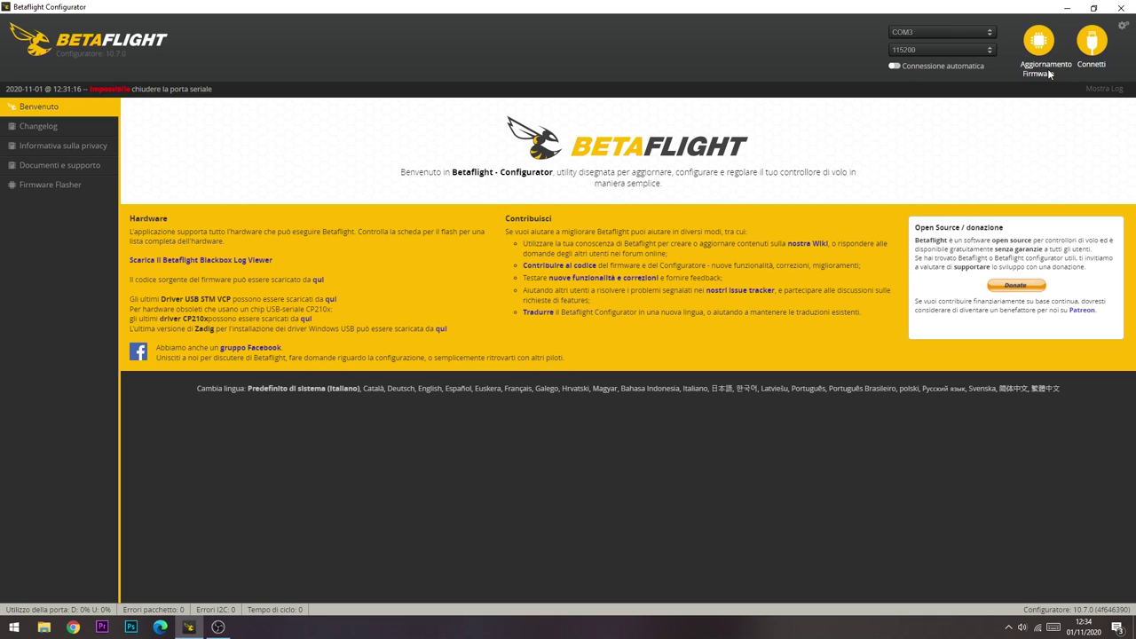
# Select serial port COM3 and connect to the flight controller at 115200 baud
pyautogui.click(921, 31)
pyautogui.click(920, 55)
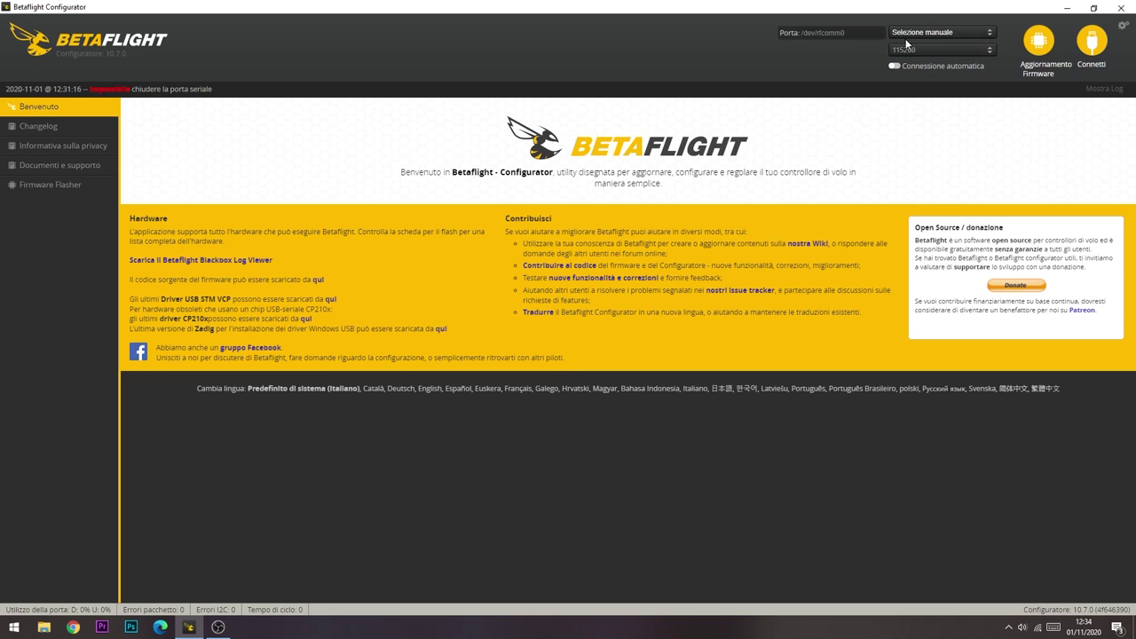
pyautogui.click(912, 34)
pyautogui.click(916, 49)
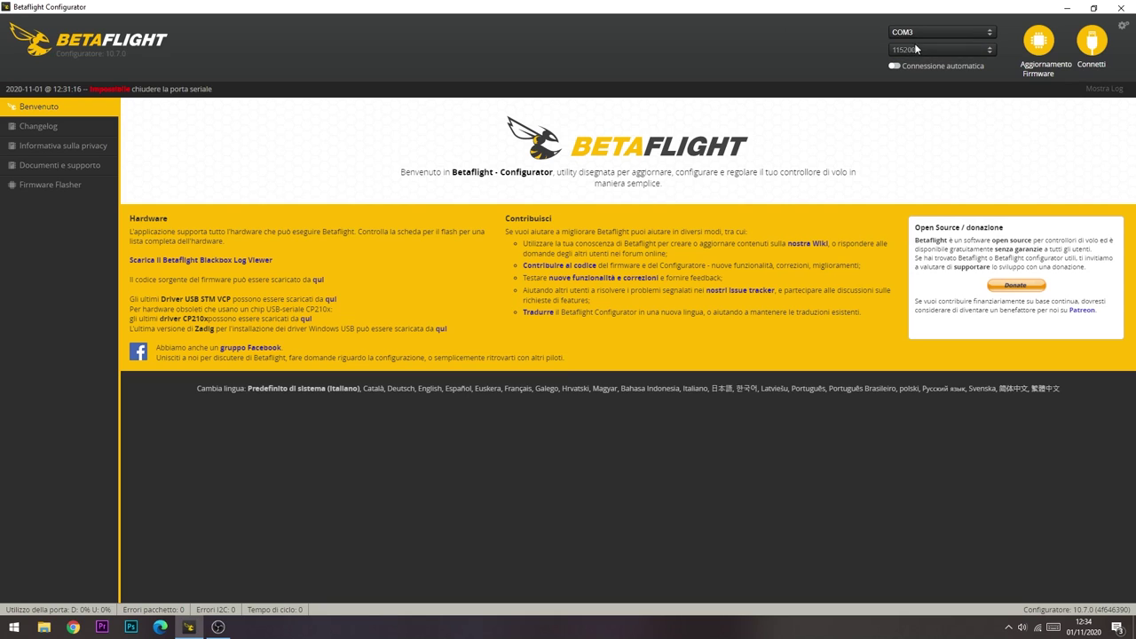
pyautogui.click(917, 36)
pyautogui.click(917, 46)
pyautogui.click(1090, 44)
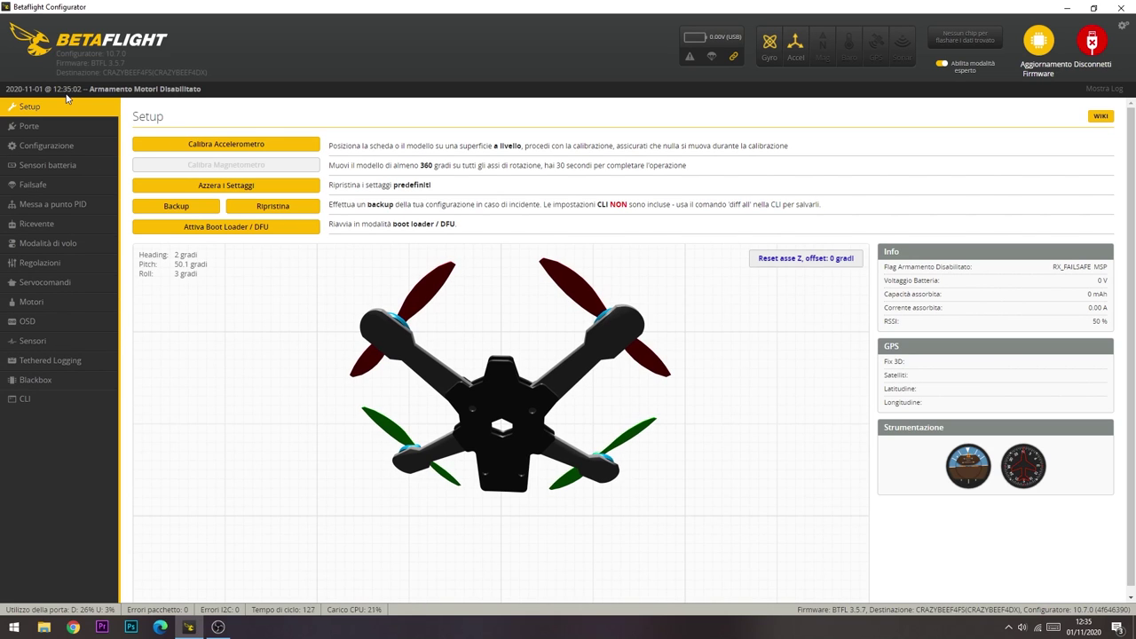
# In the configuration settings, set the receiver mode to the serial type (SPEKSAT, SBUS, SUMD) with SBUS as the serial provider
pyautogui.click(62, 146)
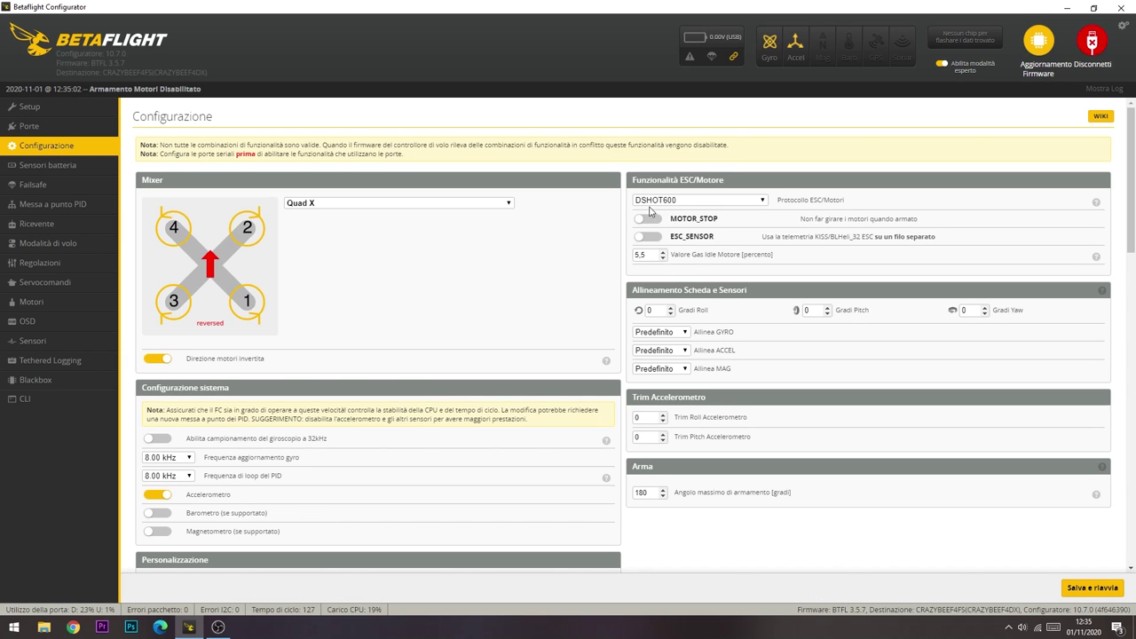
pyautogui.scroll(-3, 477, 310)
pyautogui.scroll(-3, 376, 286)
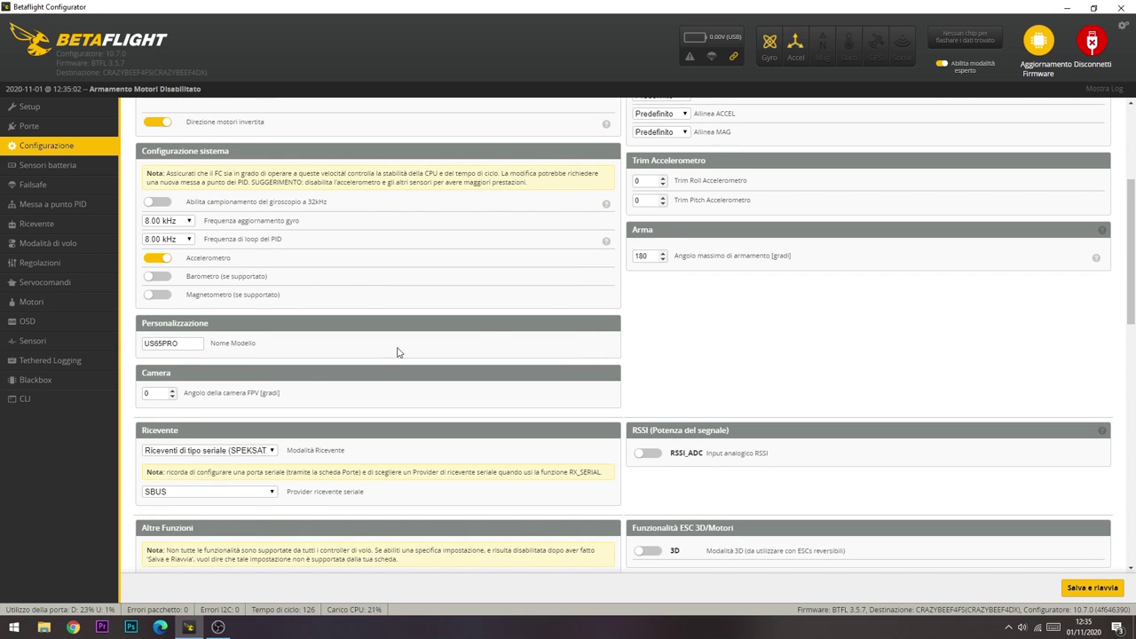
pyautogui.scroll(-1, 186, 417)
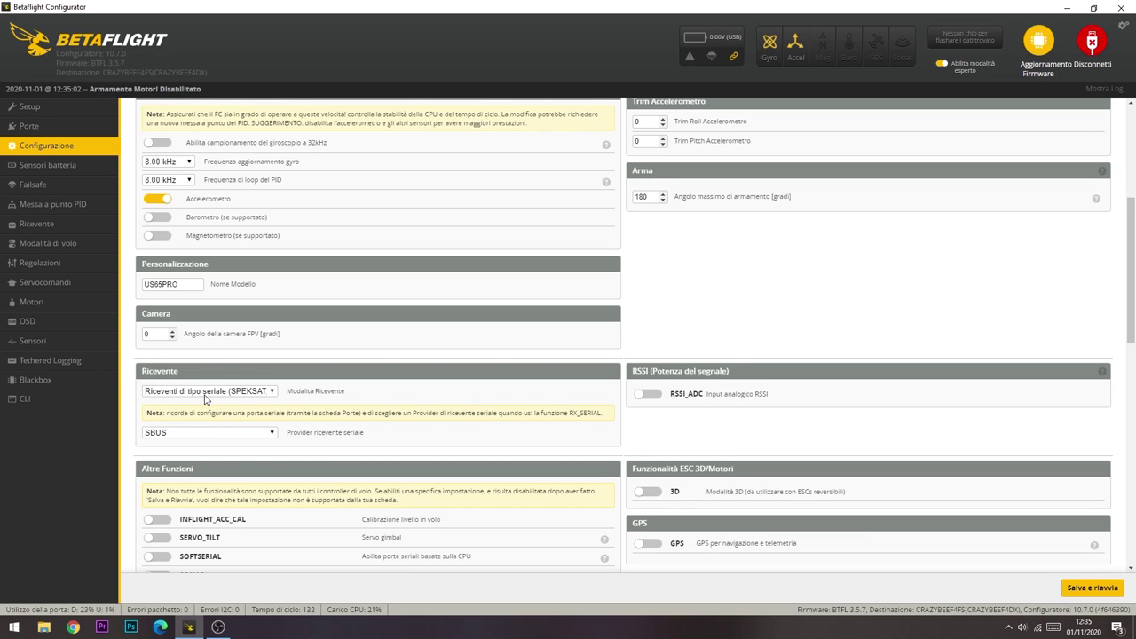
pyautogui.click(204, 393)
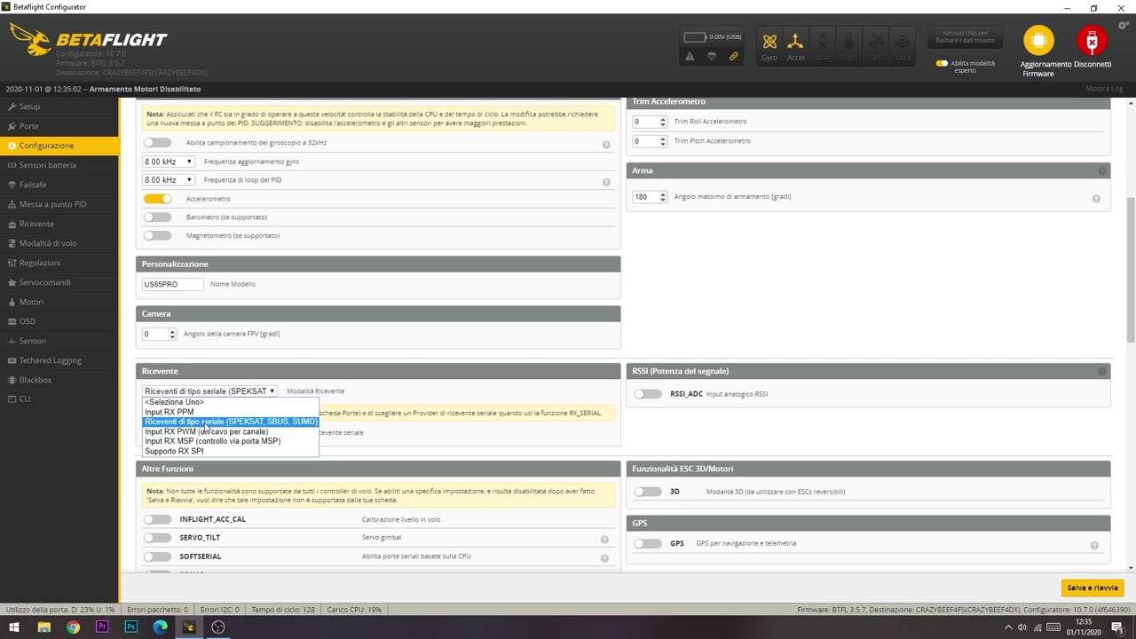
pyautogui.click(210, 423)
pyautogui.click(193, 434)
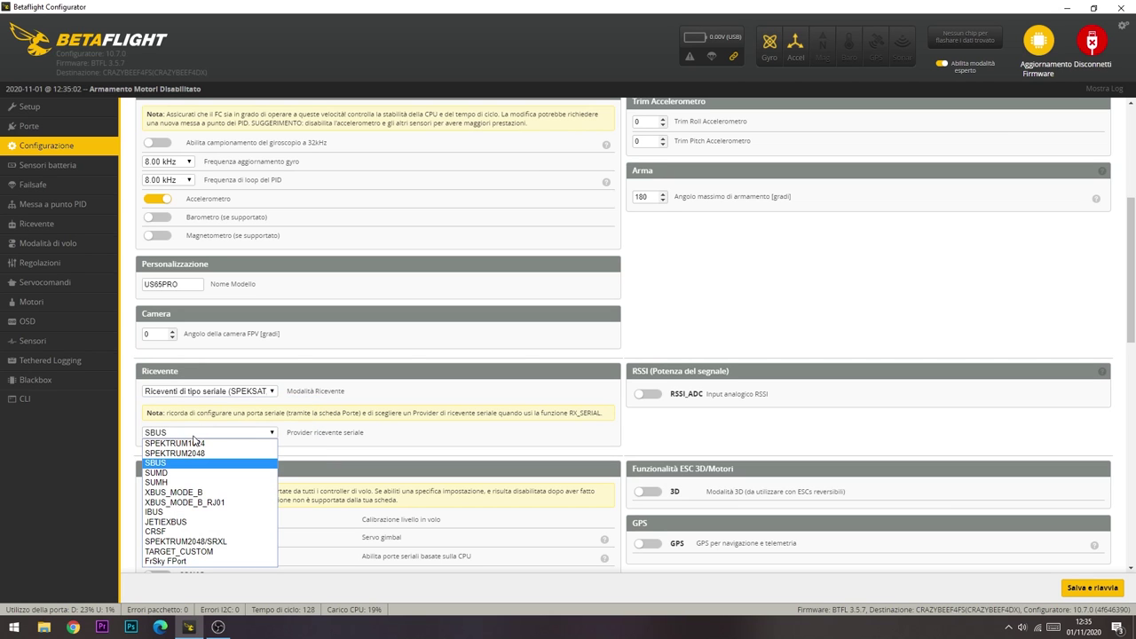
pyautogui.click(193, 435)
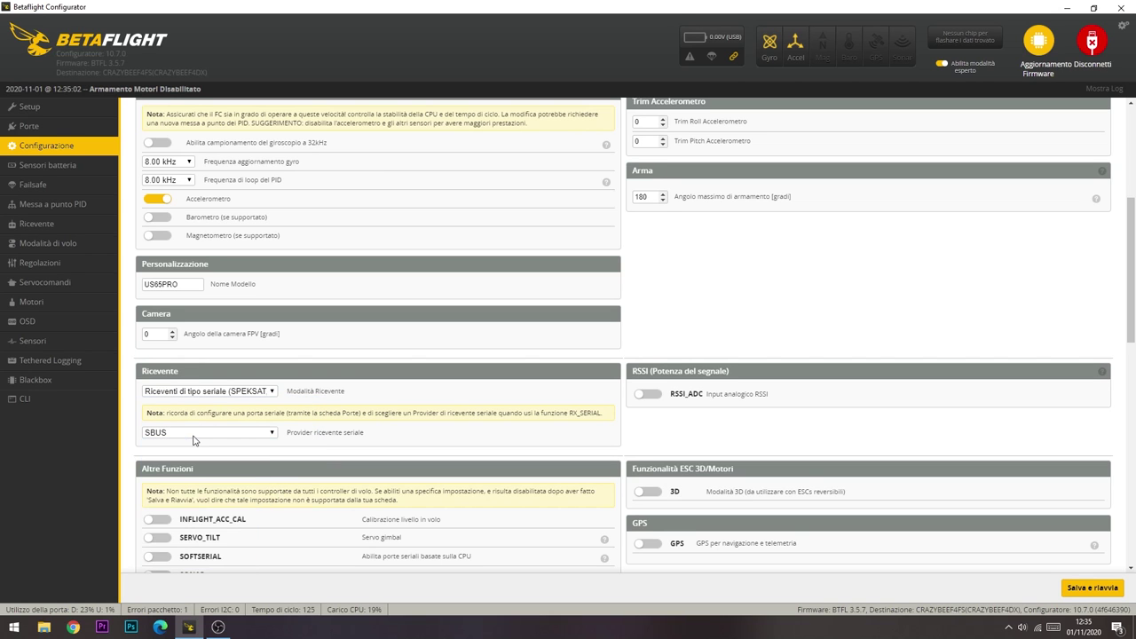
# Enable the TELEMETRY feature, save with a reboot, and reconnect to the flight controller
pyautogui.scroll(-3, 241, 443)
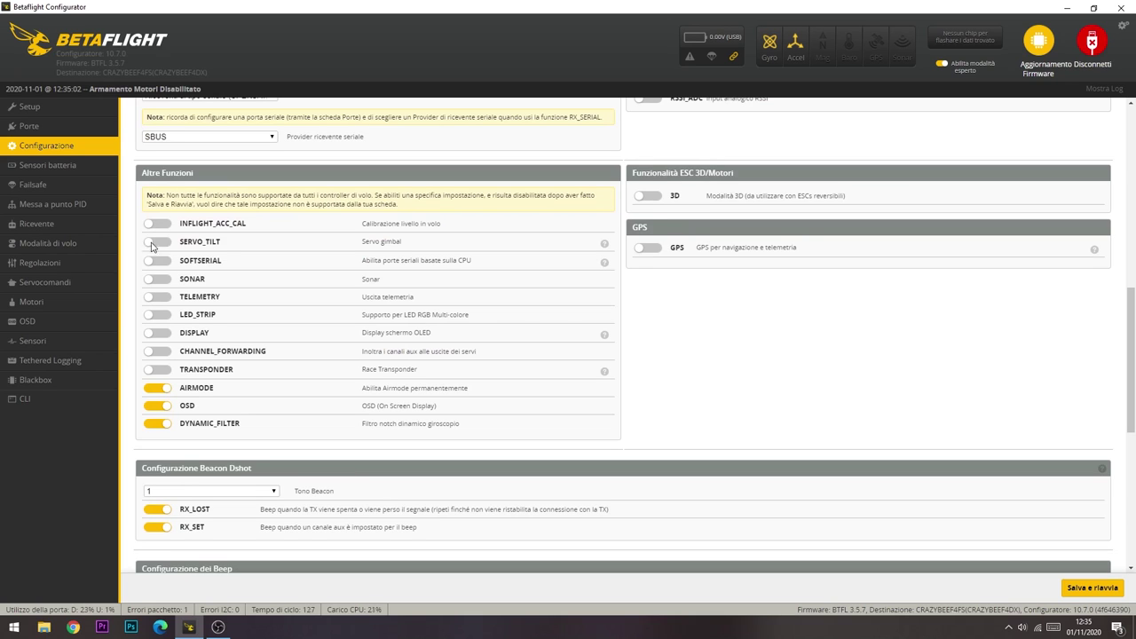
pyautogui.click(165, 298)
pyautogui.scroll(-2, 194, 395)
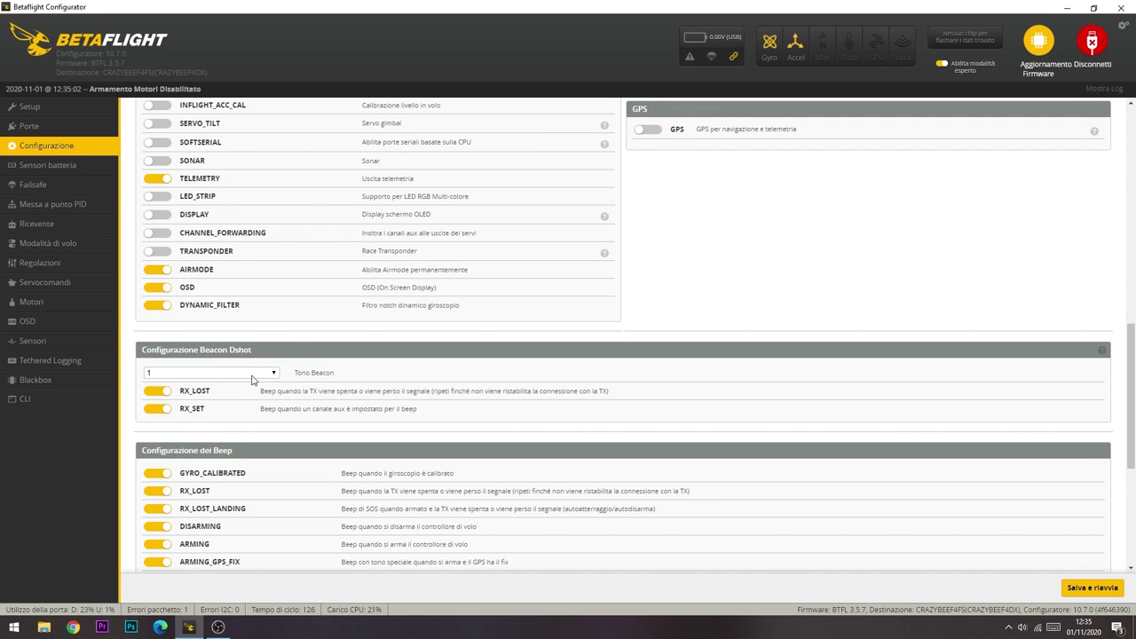
pyautogui.scroll(3, 865, 402)
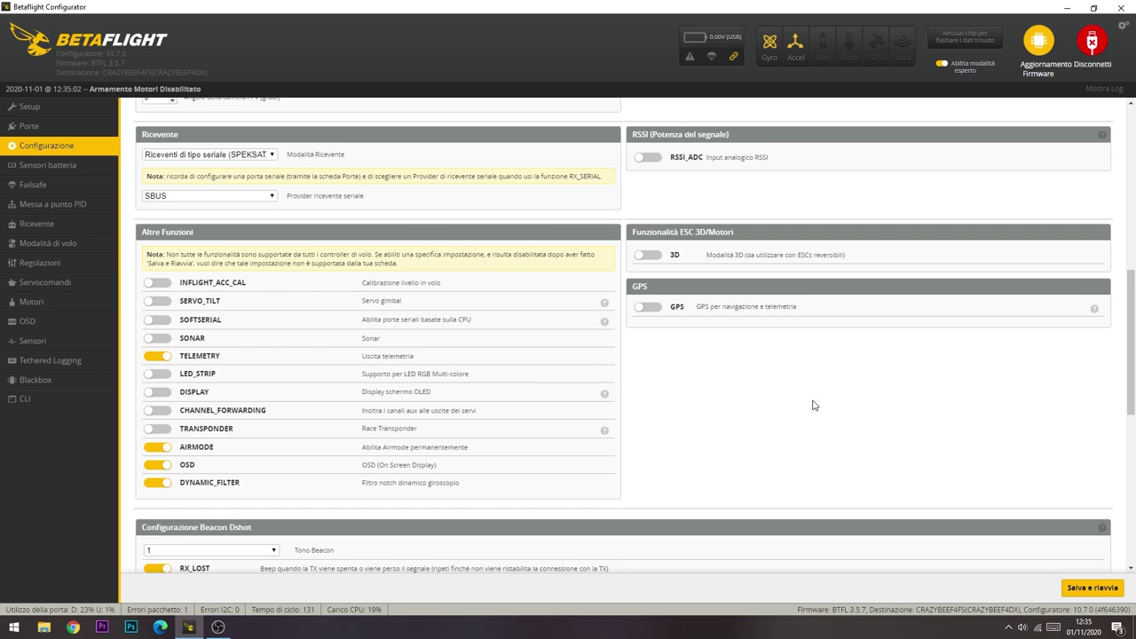
pyautogui.scroll(7, 813, 404)
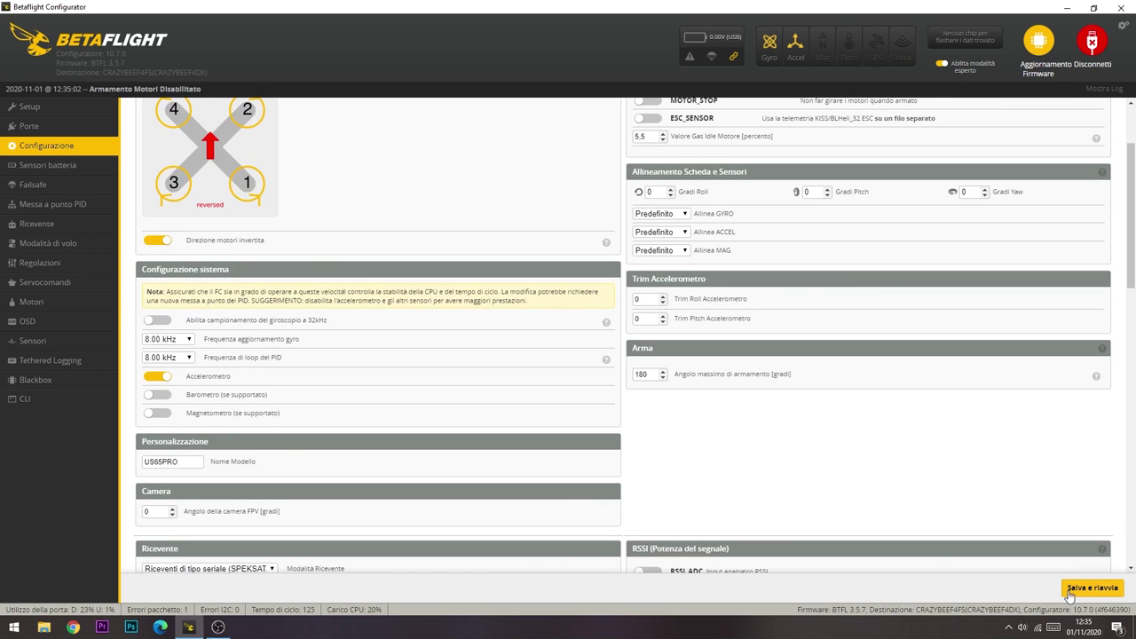
pyautogui.click(1069, 590)
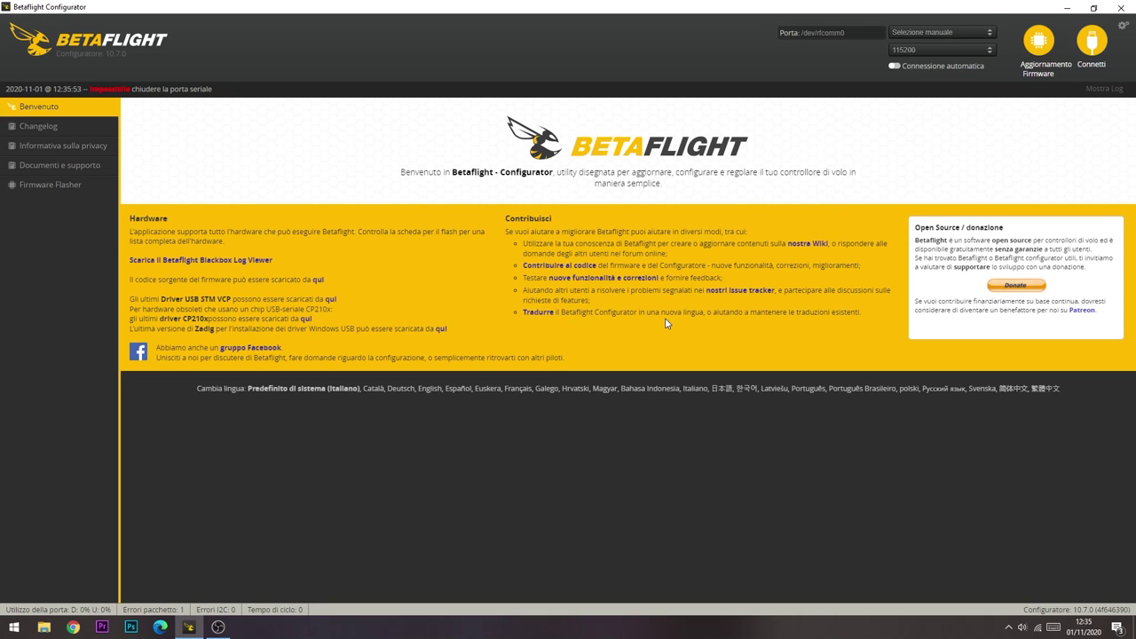
pyautogui.click(1092, 40)
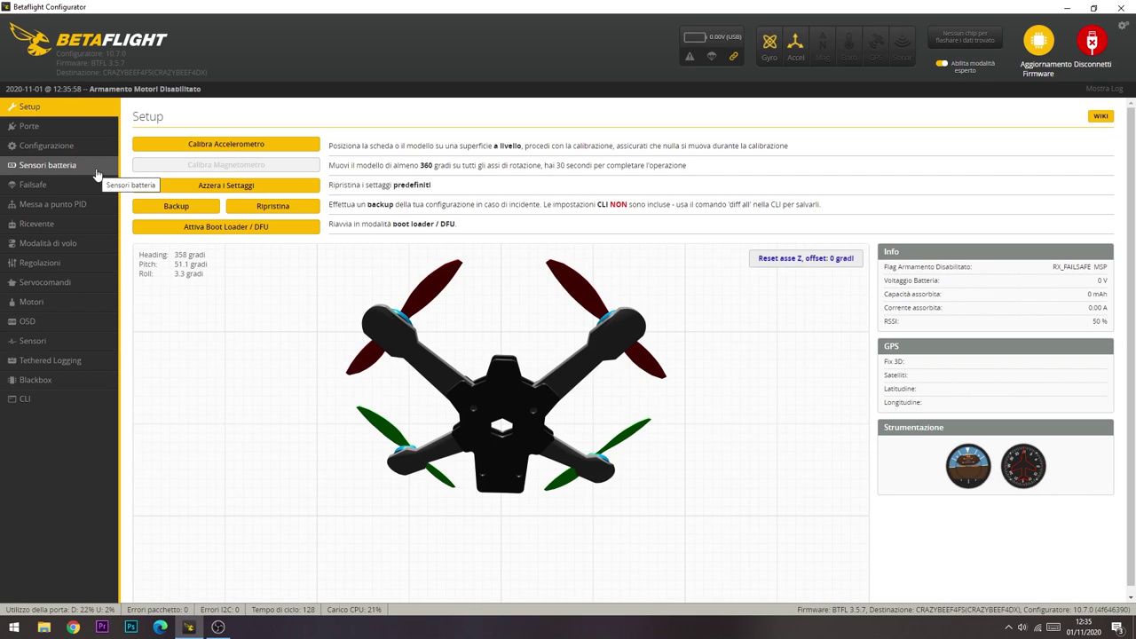
# Review the battery sensor, failsafe and PID tuning settings, including the rate profile
pyautogui.click(89, 171)
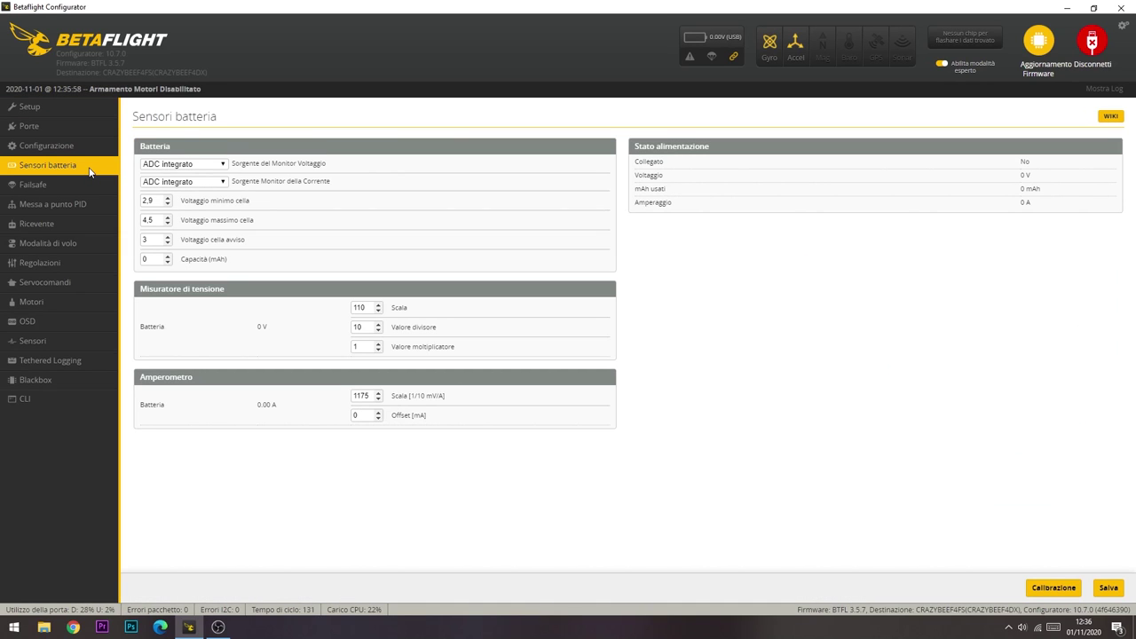
pyautogui.click(74, 187)
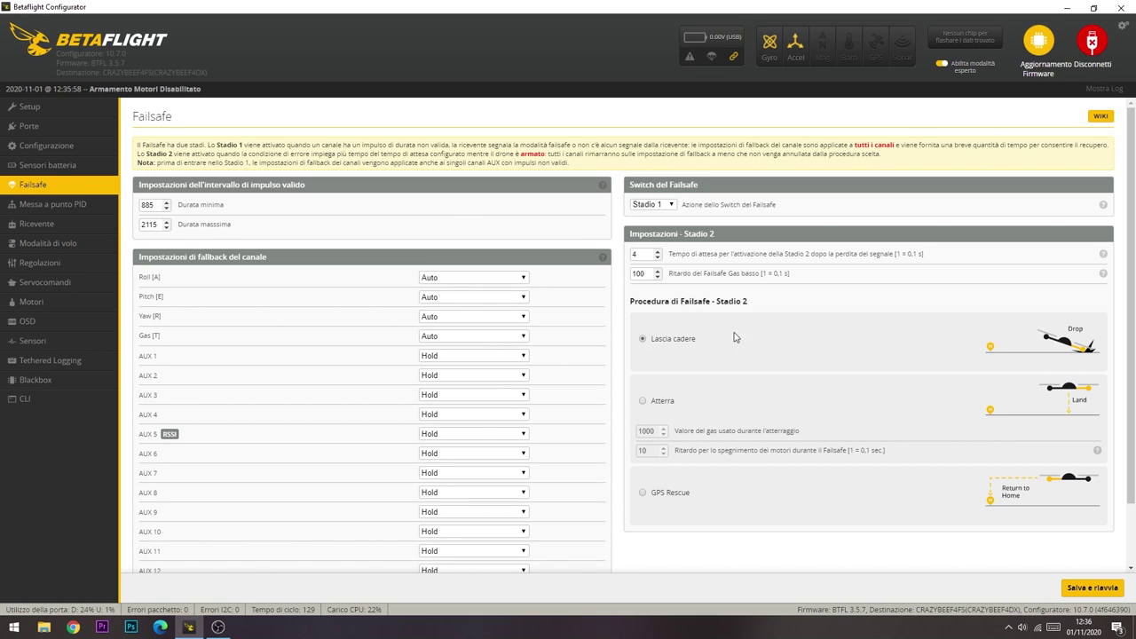
pyautogui.click(70, 213)
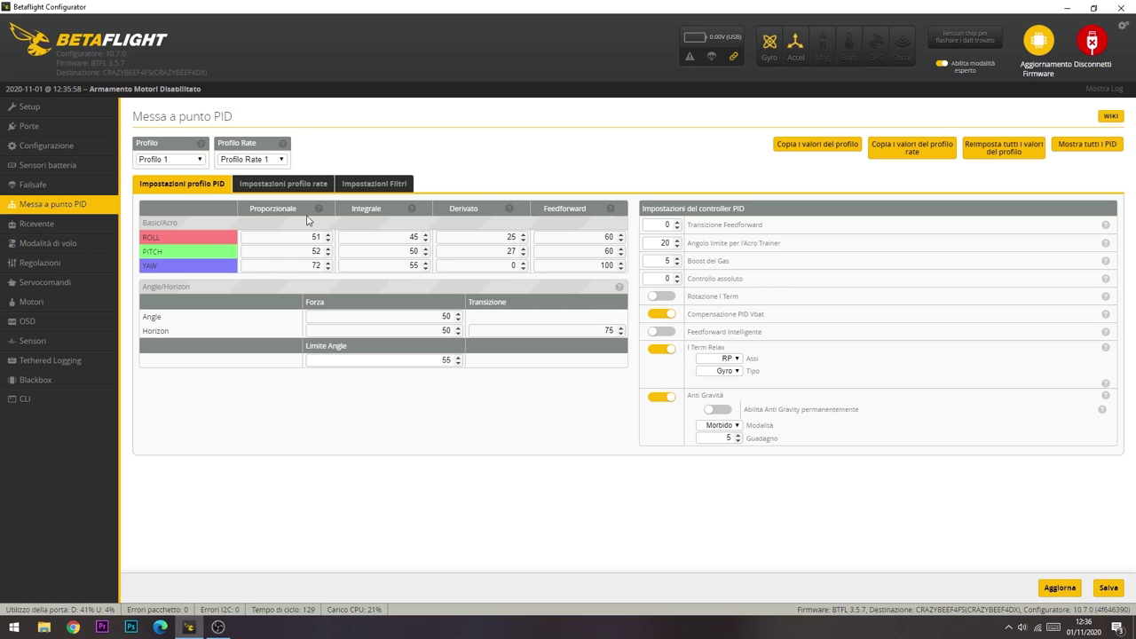
pyautogui.click(281, 187)
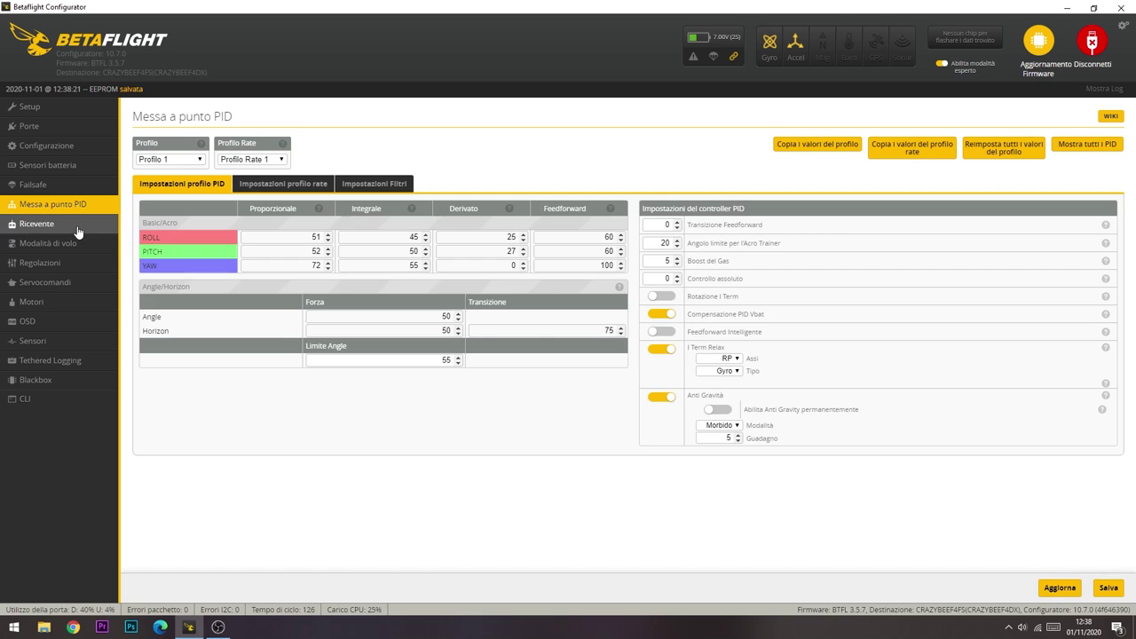
# Set the receiver's channel map to TAER1234 and save the receiver settings
pyautogui.click(78, 228)
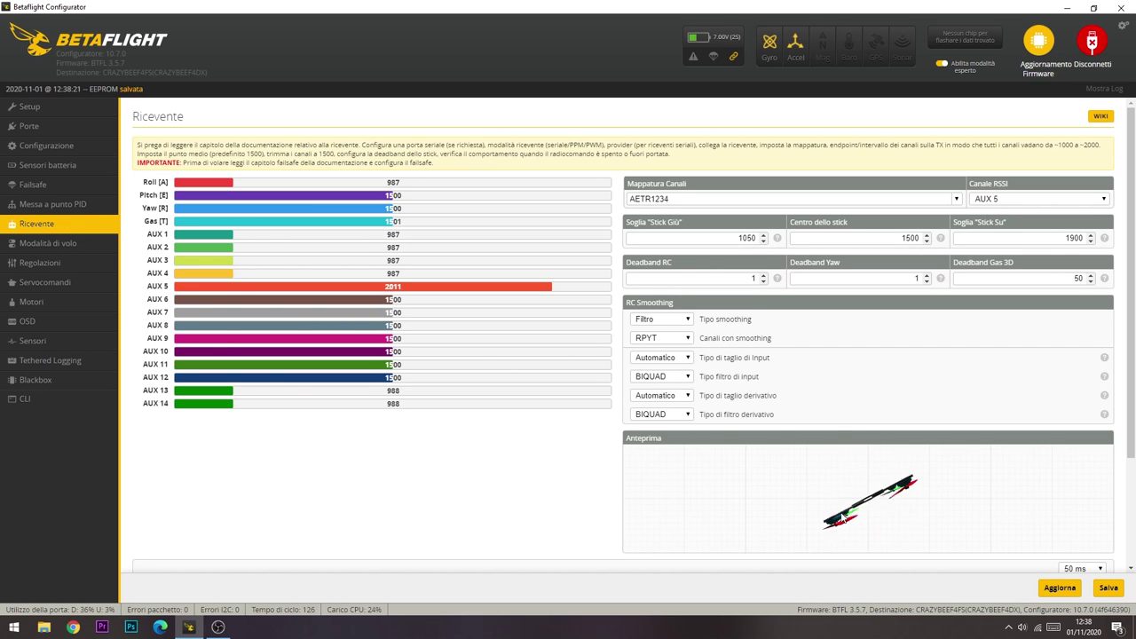
pyautogui.click(959, 201)
pyautogui.click(676, 229)
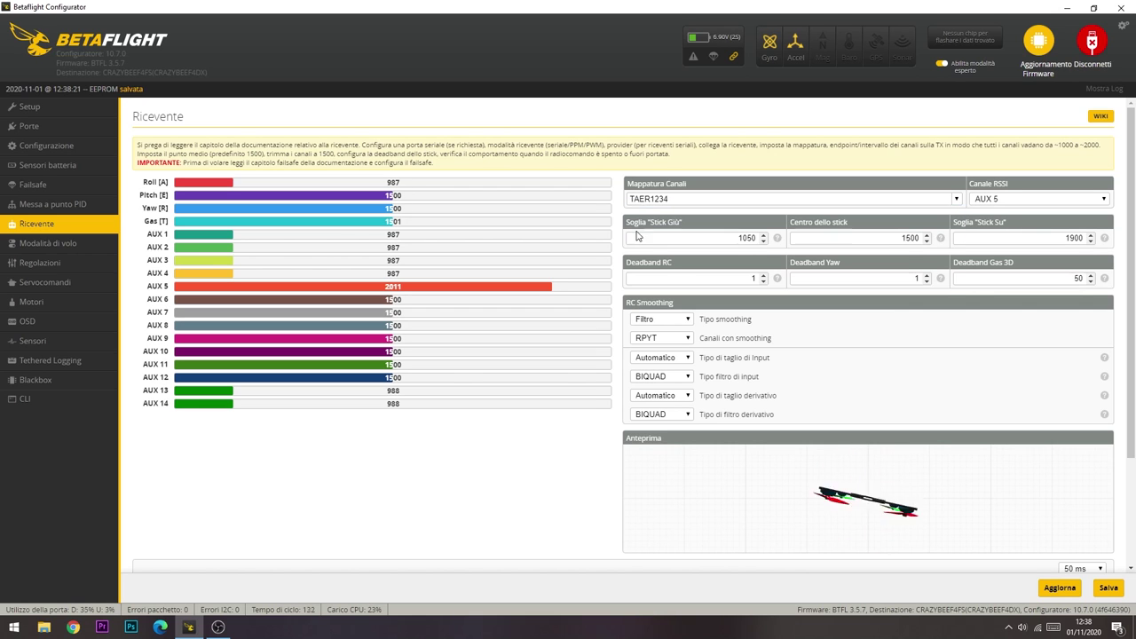
pyautogui.click(1108, 589)
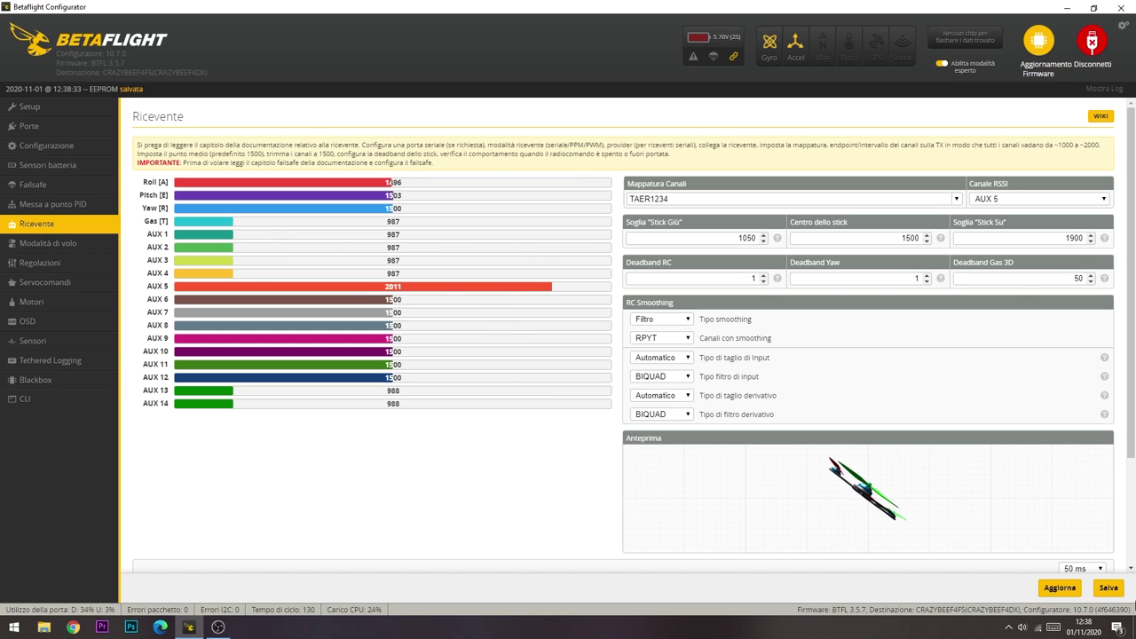
pyautogui.click(1115, 593)
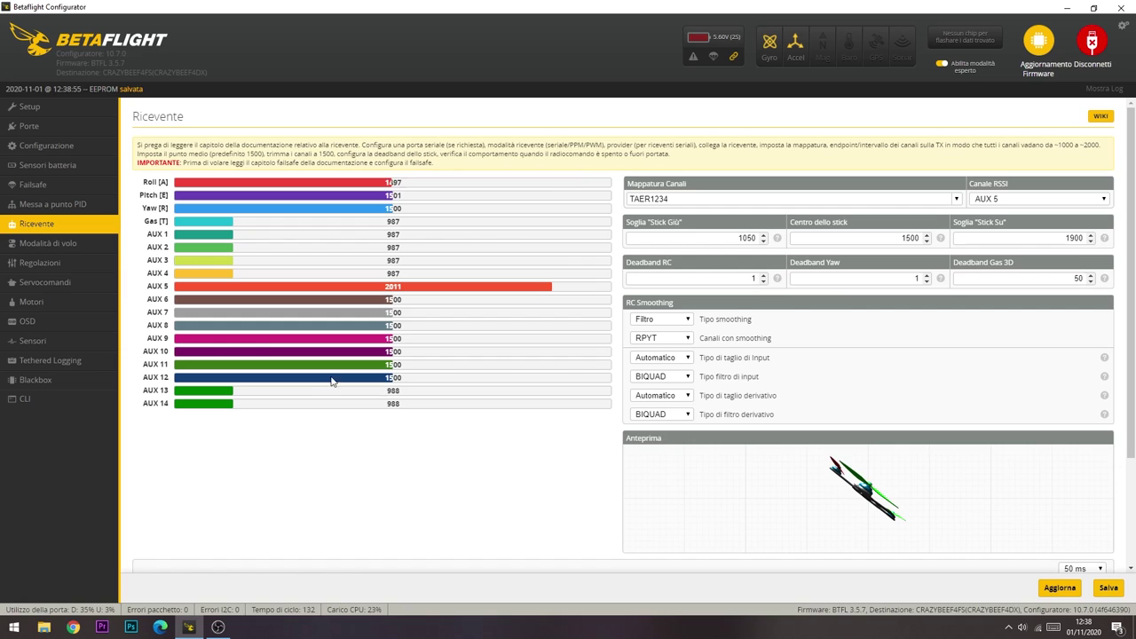
# In the flight modes, add an ARM range on AUX 1 from 1700 to 2100
pyautogui.click(47, 246)
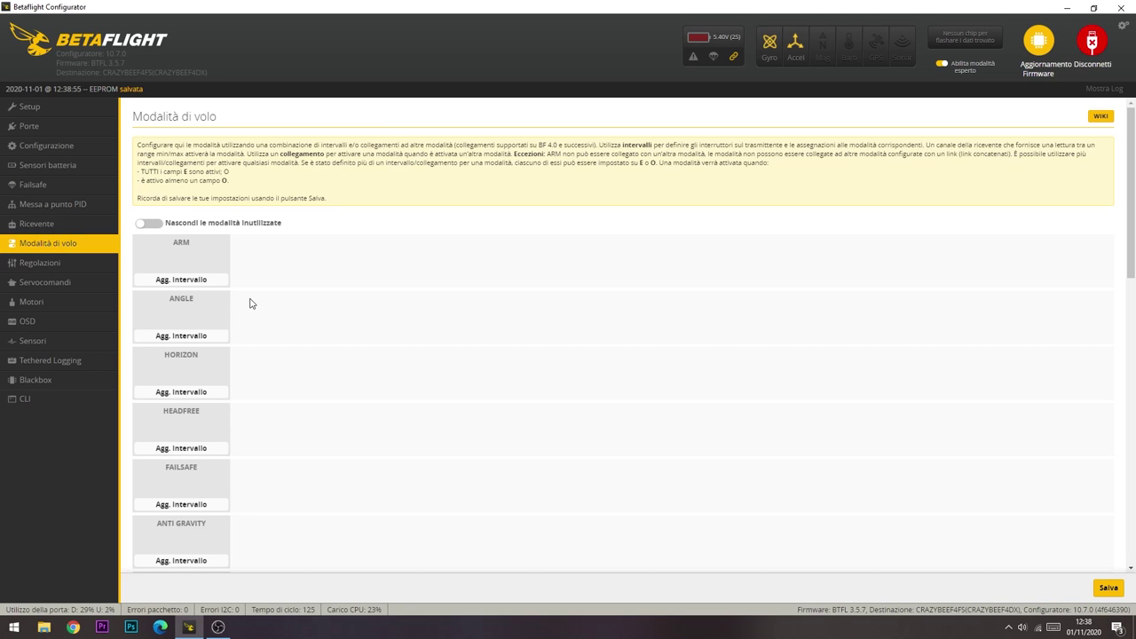
pyautogui.click(191, 283)
pyautogui.moveTo(660, 245); pyautogui.dragTo(1048, 263)
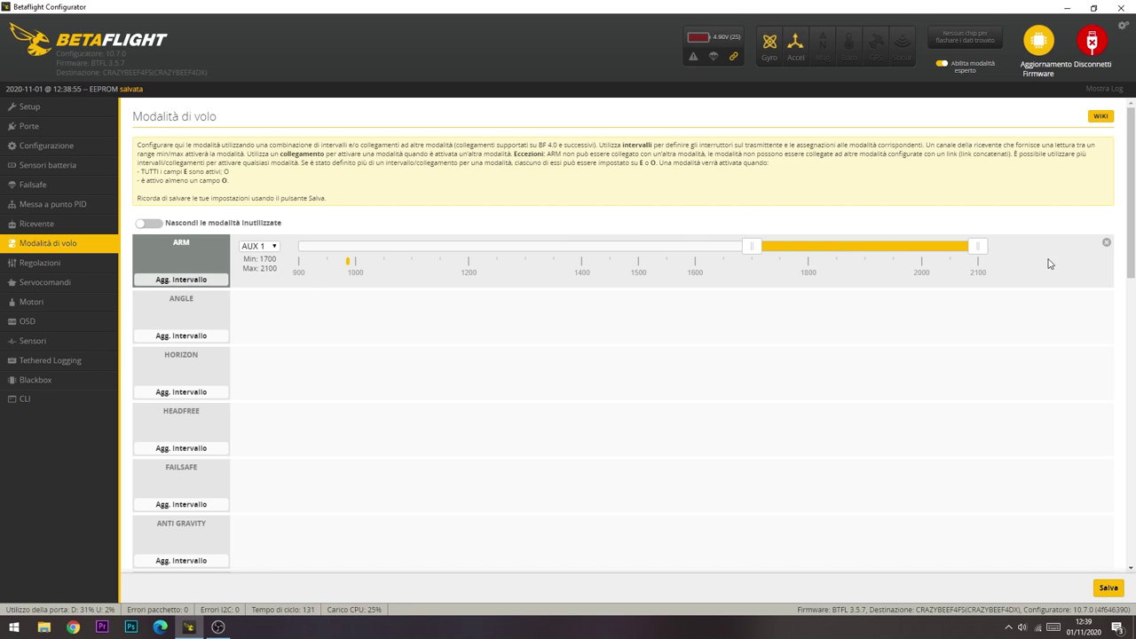
pyautogui.click(273, 248)
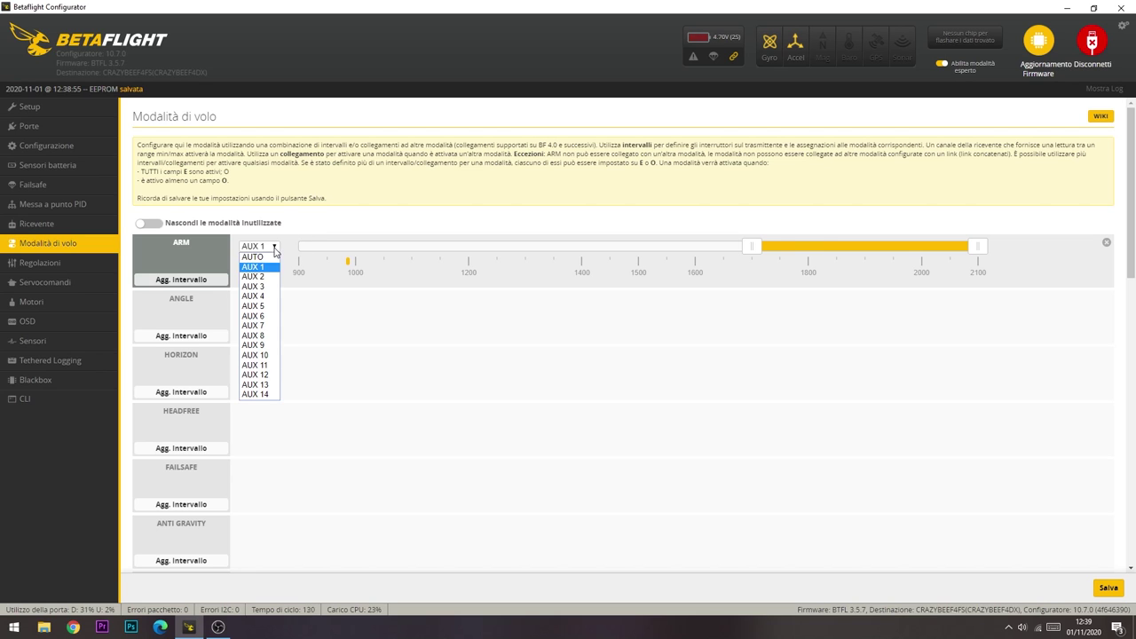
pyautogui.click(263, 257)
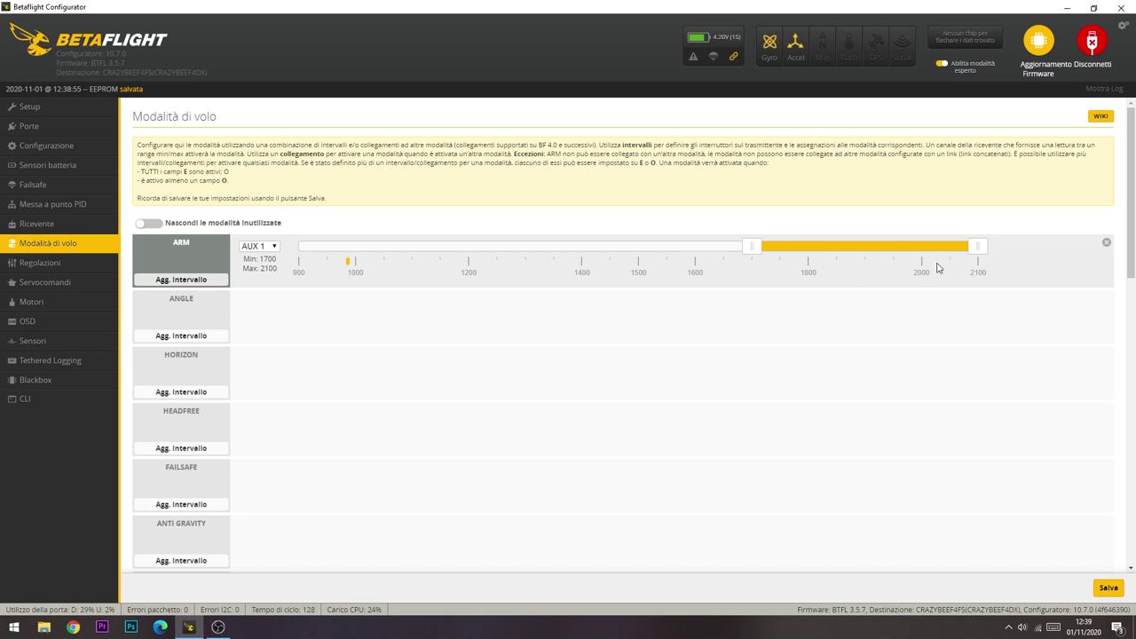
# Add an ANGLE range on AUX 3 from 900 to 1300 and a BEEPER range on AUX 4 from 1300 to 1700
pyautogui.click(178, 337)
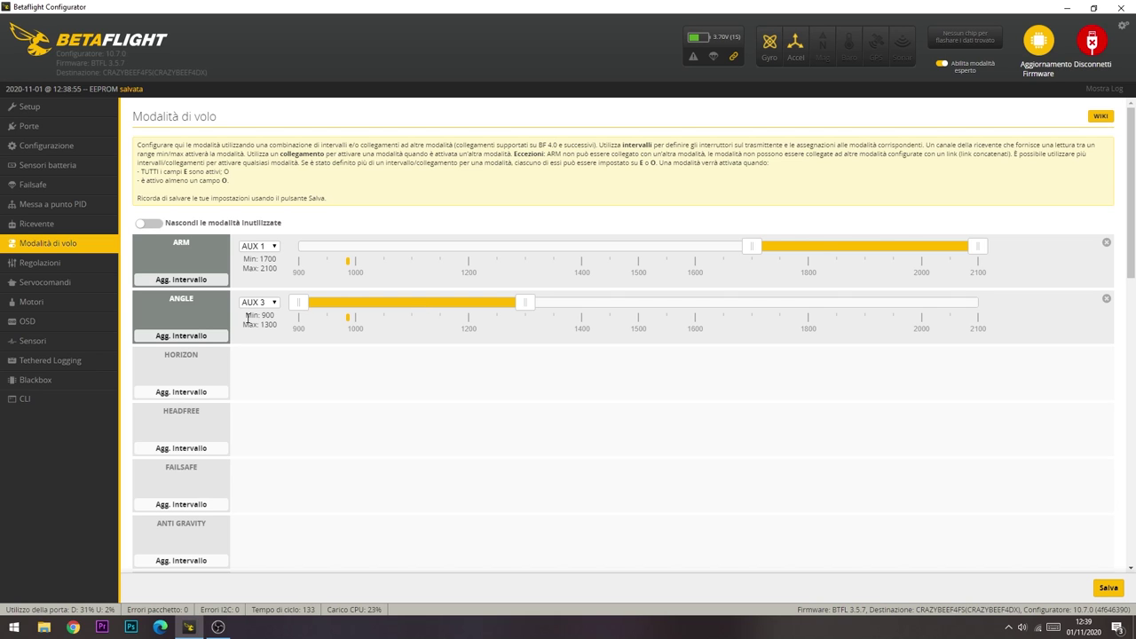
pyautogui.scroll(-1, 192, 395)
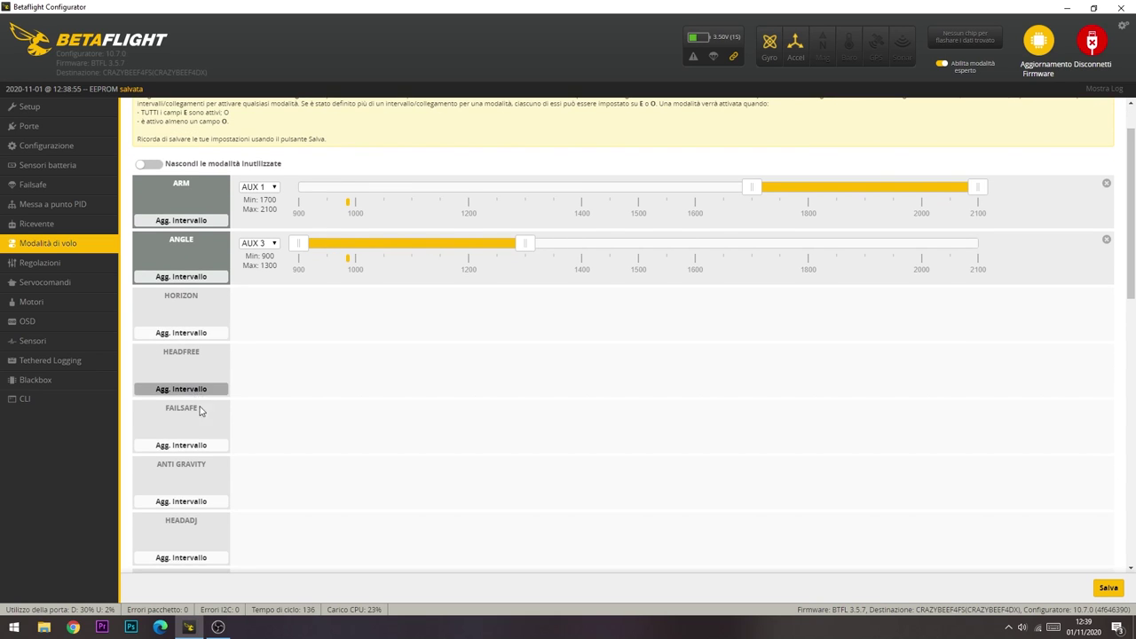
pyautogui.scroll(-3, 201, 410)
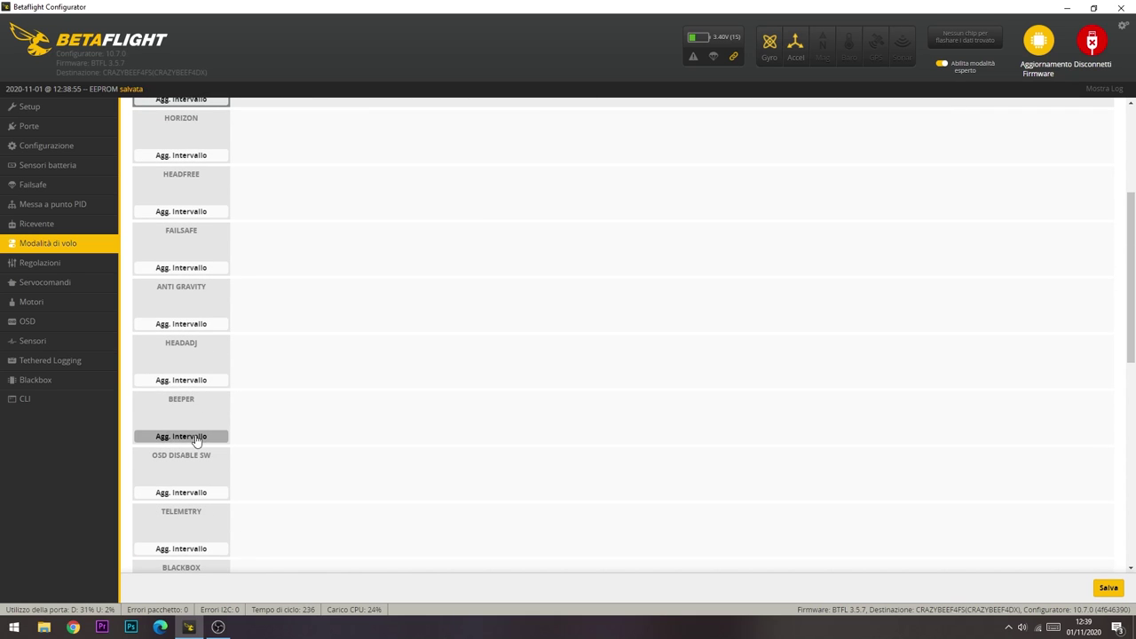
pyautogui.click(196, 437)
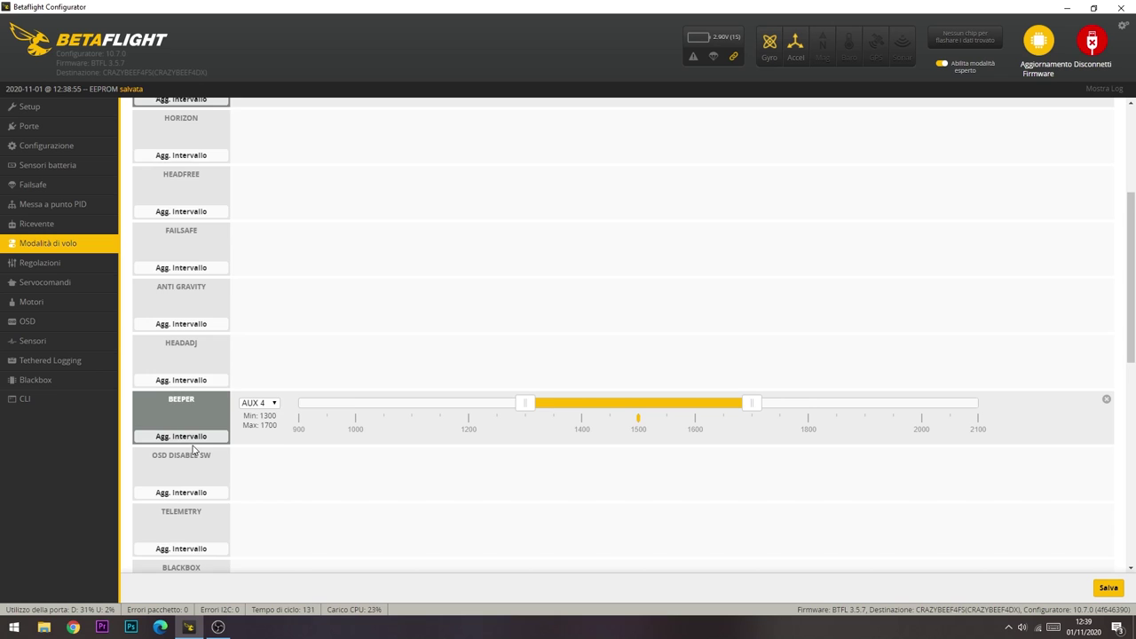
# Add a FLIP OVER AFTER CRASH range on AUX 4 from 1700 to 2100
pyautogui.scroll(-2, 192, 448)
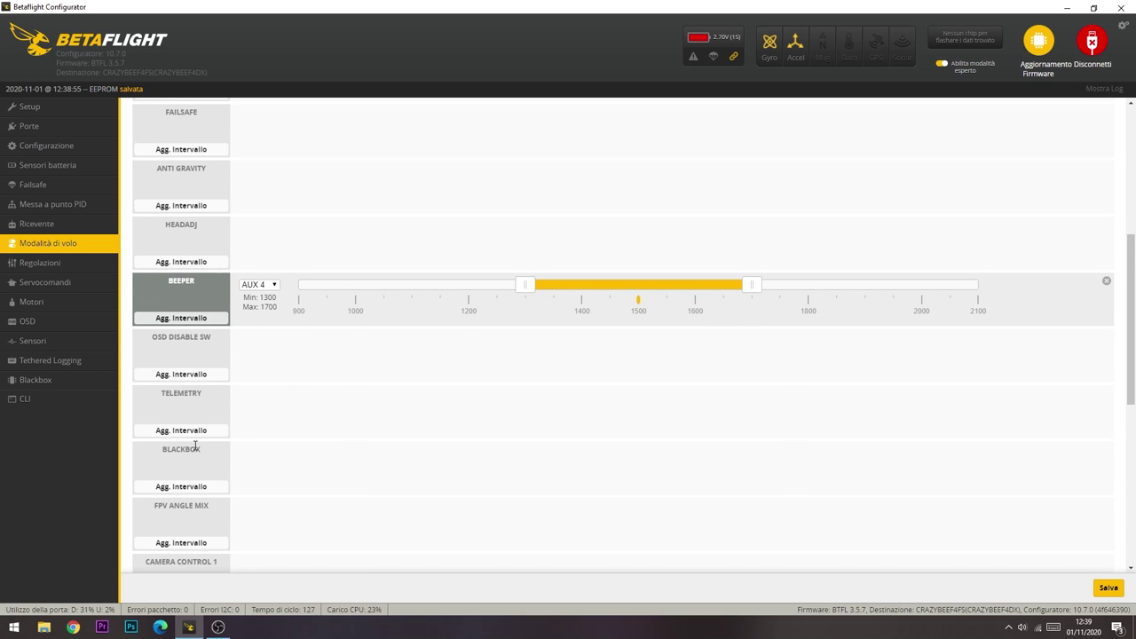
pyautogui.scroll(-5, 195, 445)
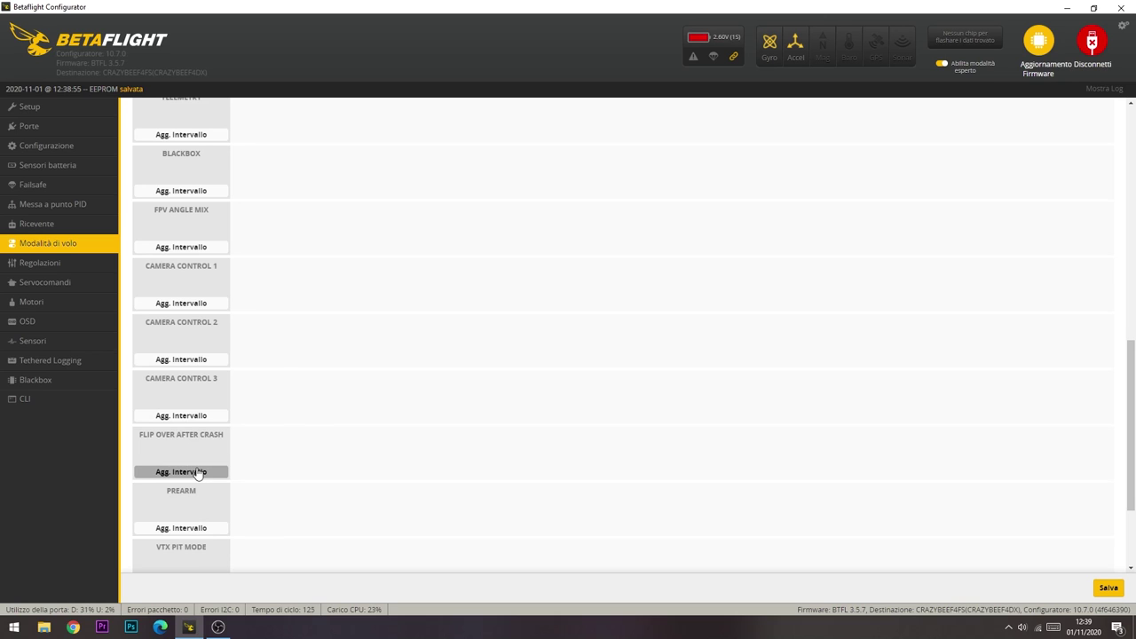
pyautogui.click(197, 473)
pyautogui.moveTo(710, 440); pyautogui.dragTo(981, 452)
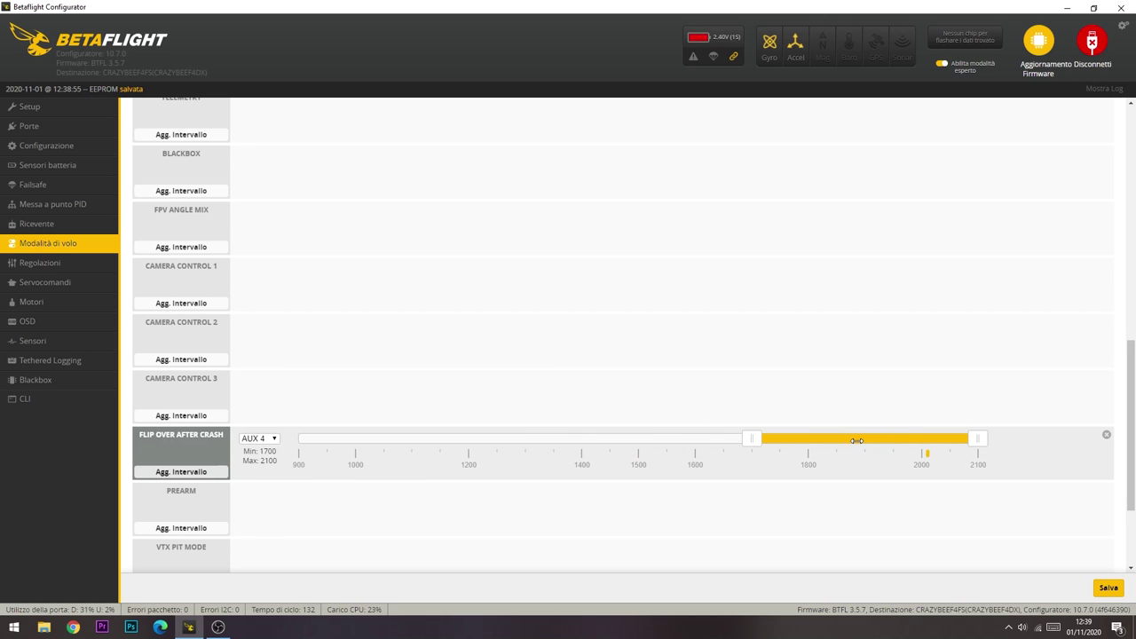
# Add a PREARM range on AUX 2 from 1700 to 2100 and save the flight mode settings
pyautogui.scroll(-1, 319, 466)
pyautogui.click(197, 410)
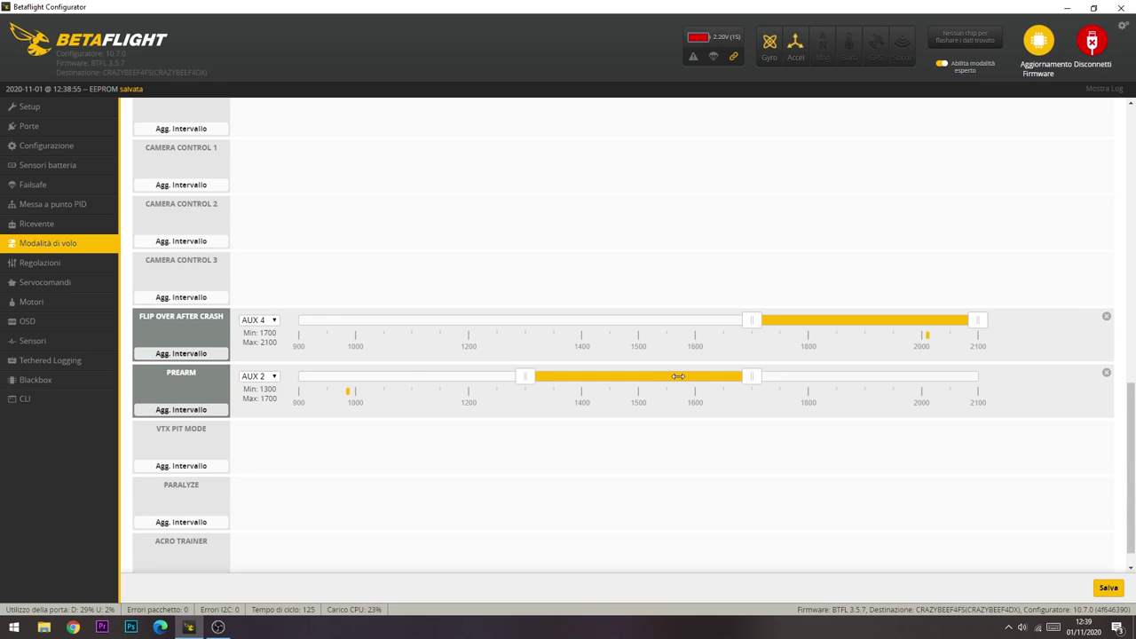
pyautogui.moveTo(676, 376); pyautogui.dragTo(981, 380)
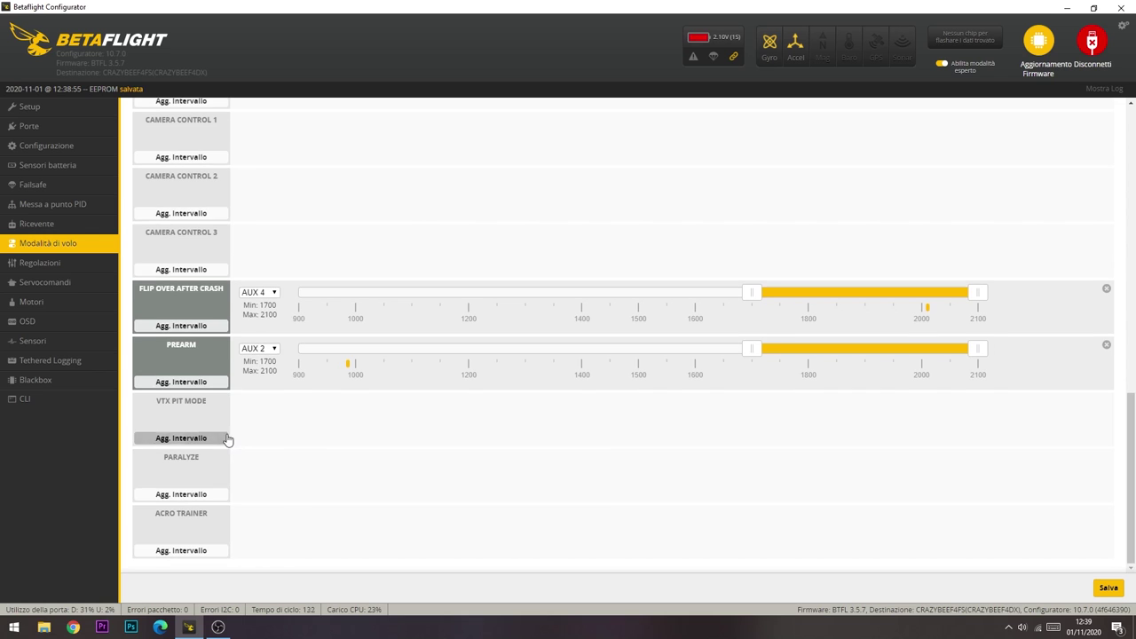
pyautogui.scroll(3, 205, 428)
pyautogui.scroll(10, 186, 424)
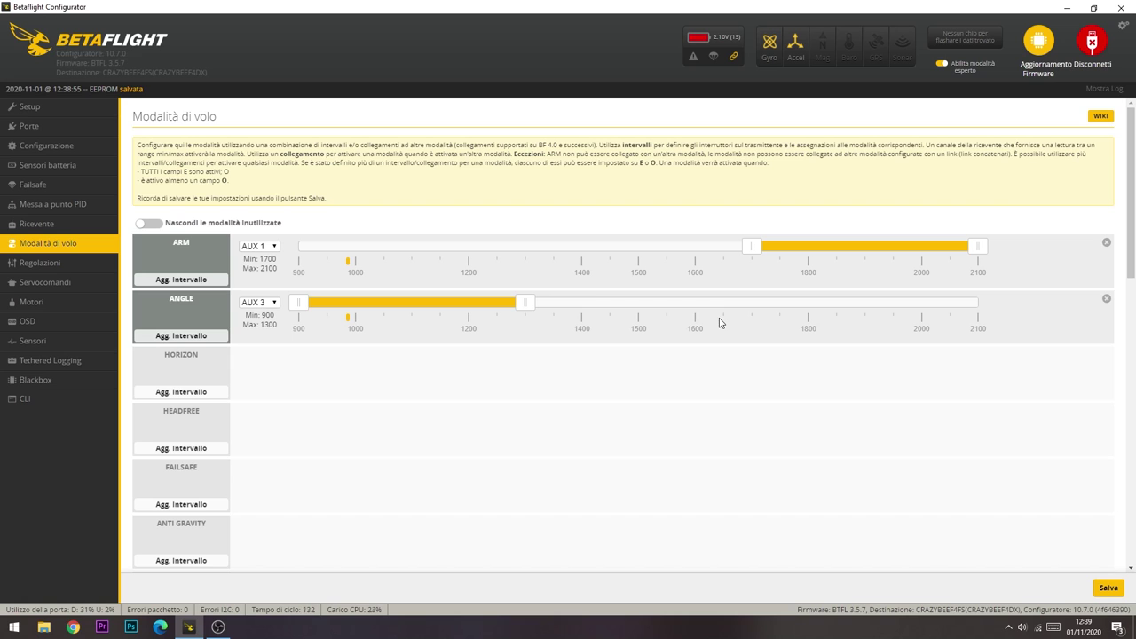
pyautogui.click(1109, 588)
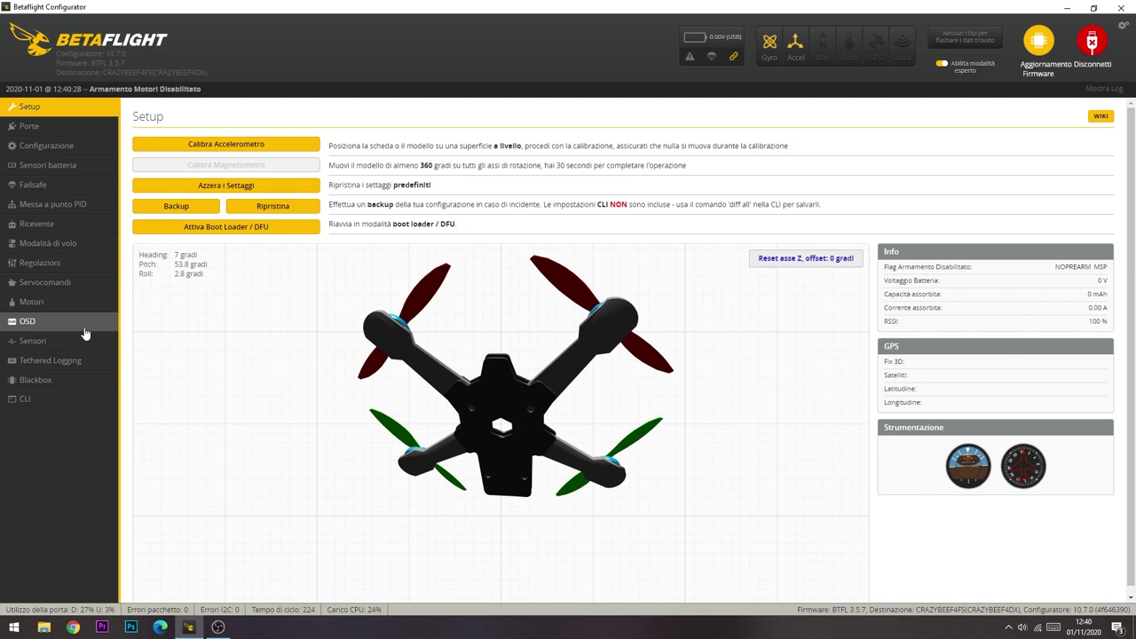
# Open the OSD settings
pyautogui.click(82, 331)
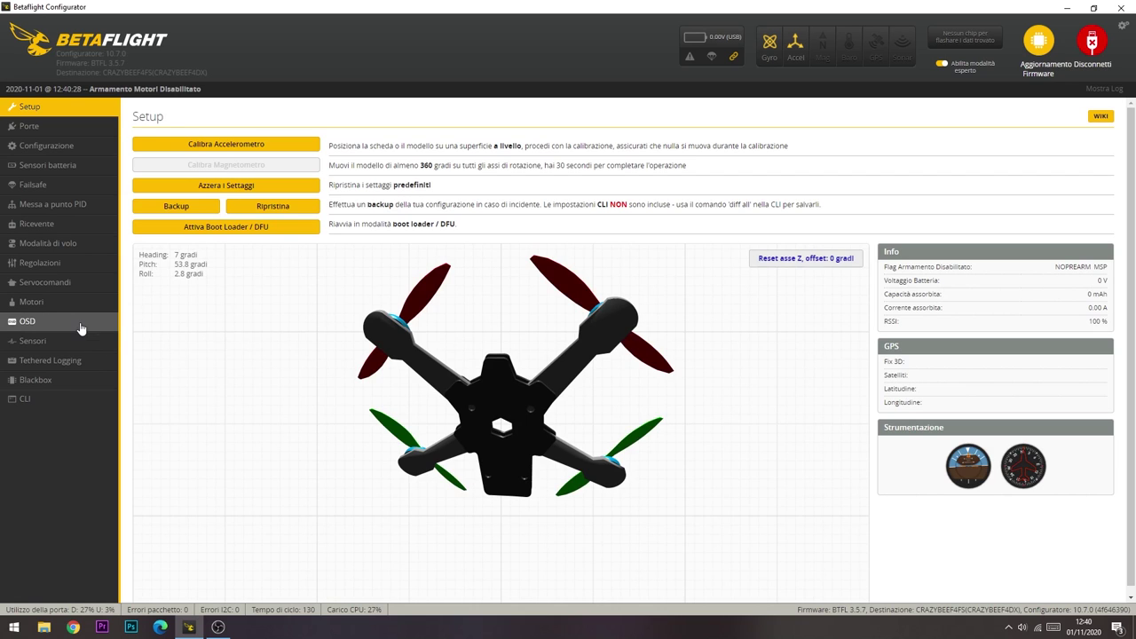